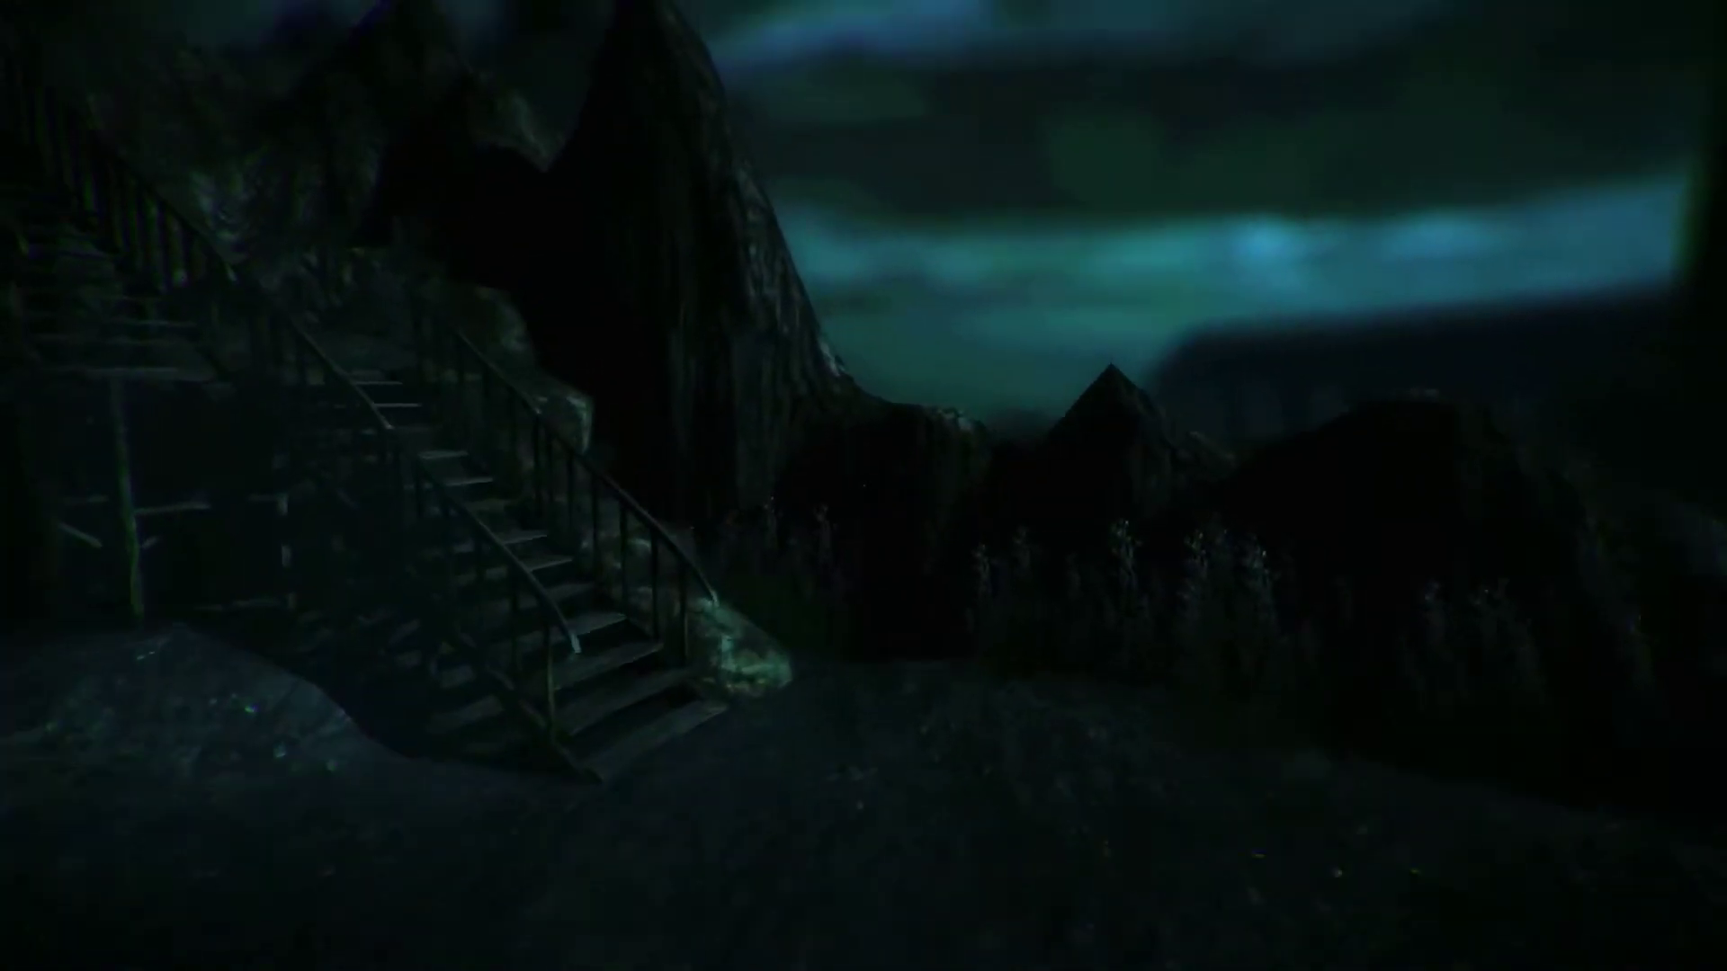
Climb the staircase, follow the path through the gate into the shed, and raise the axe.
key("w")
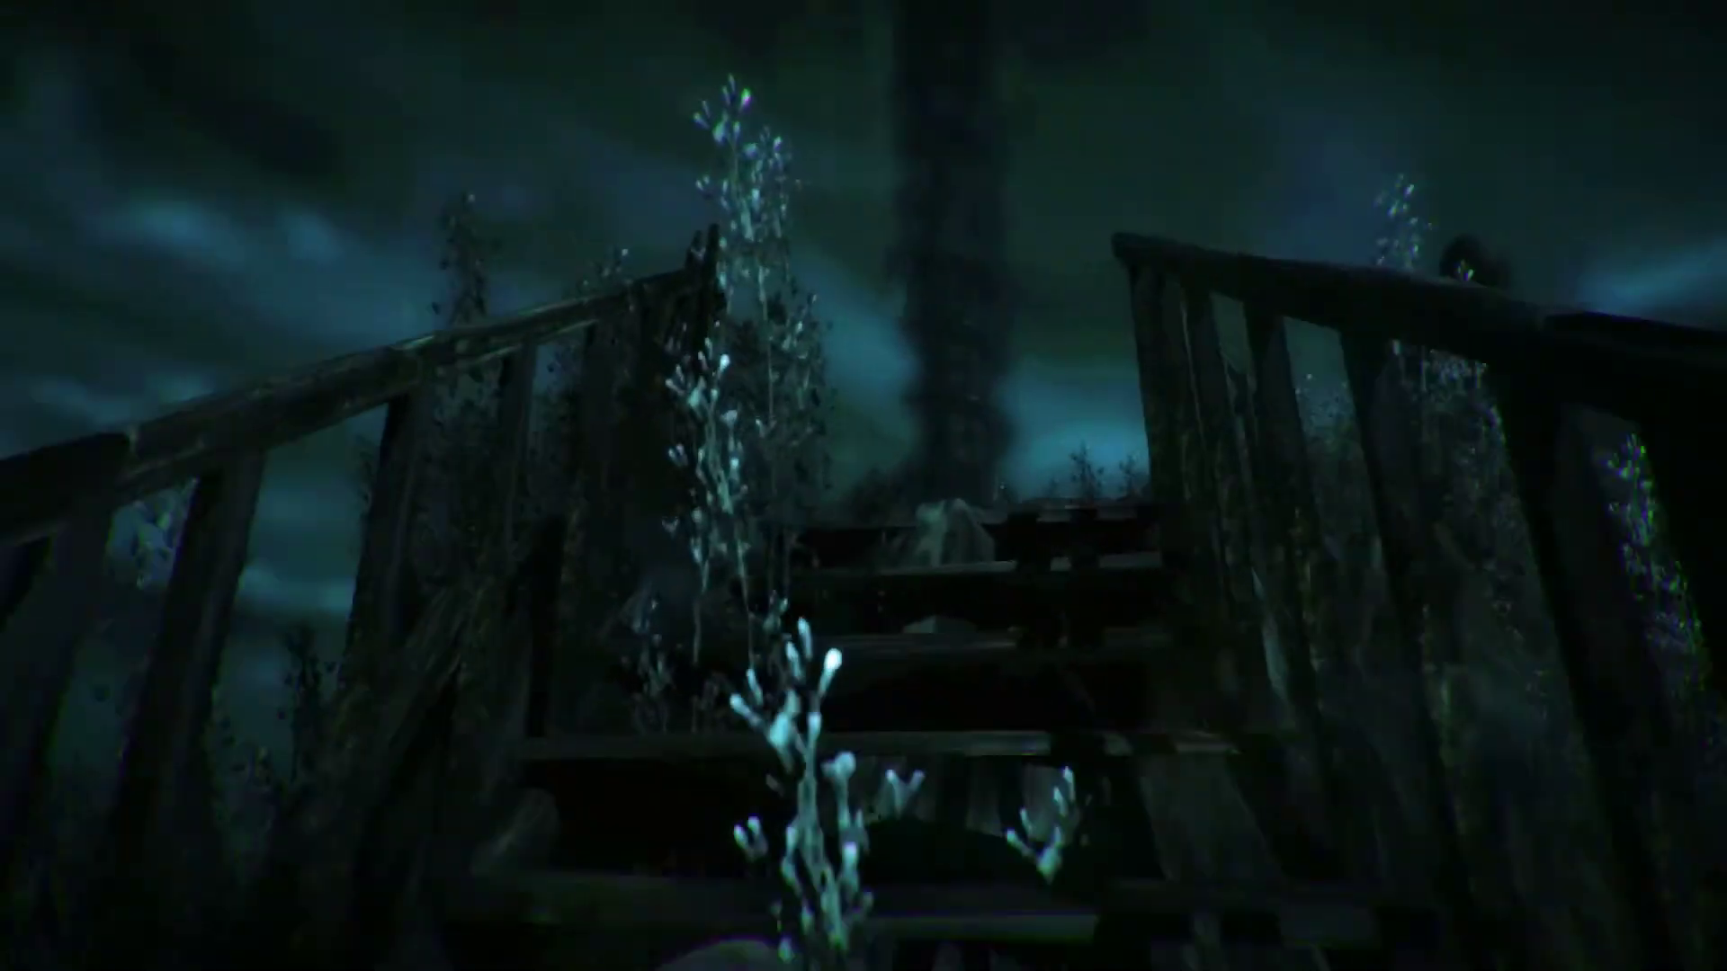
key("w")
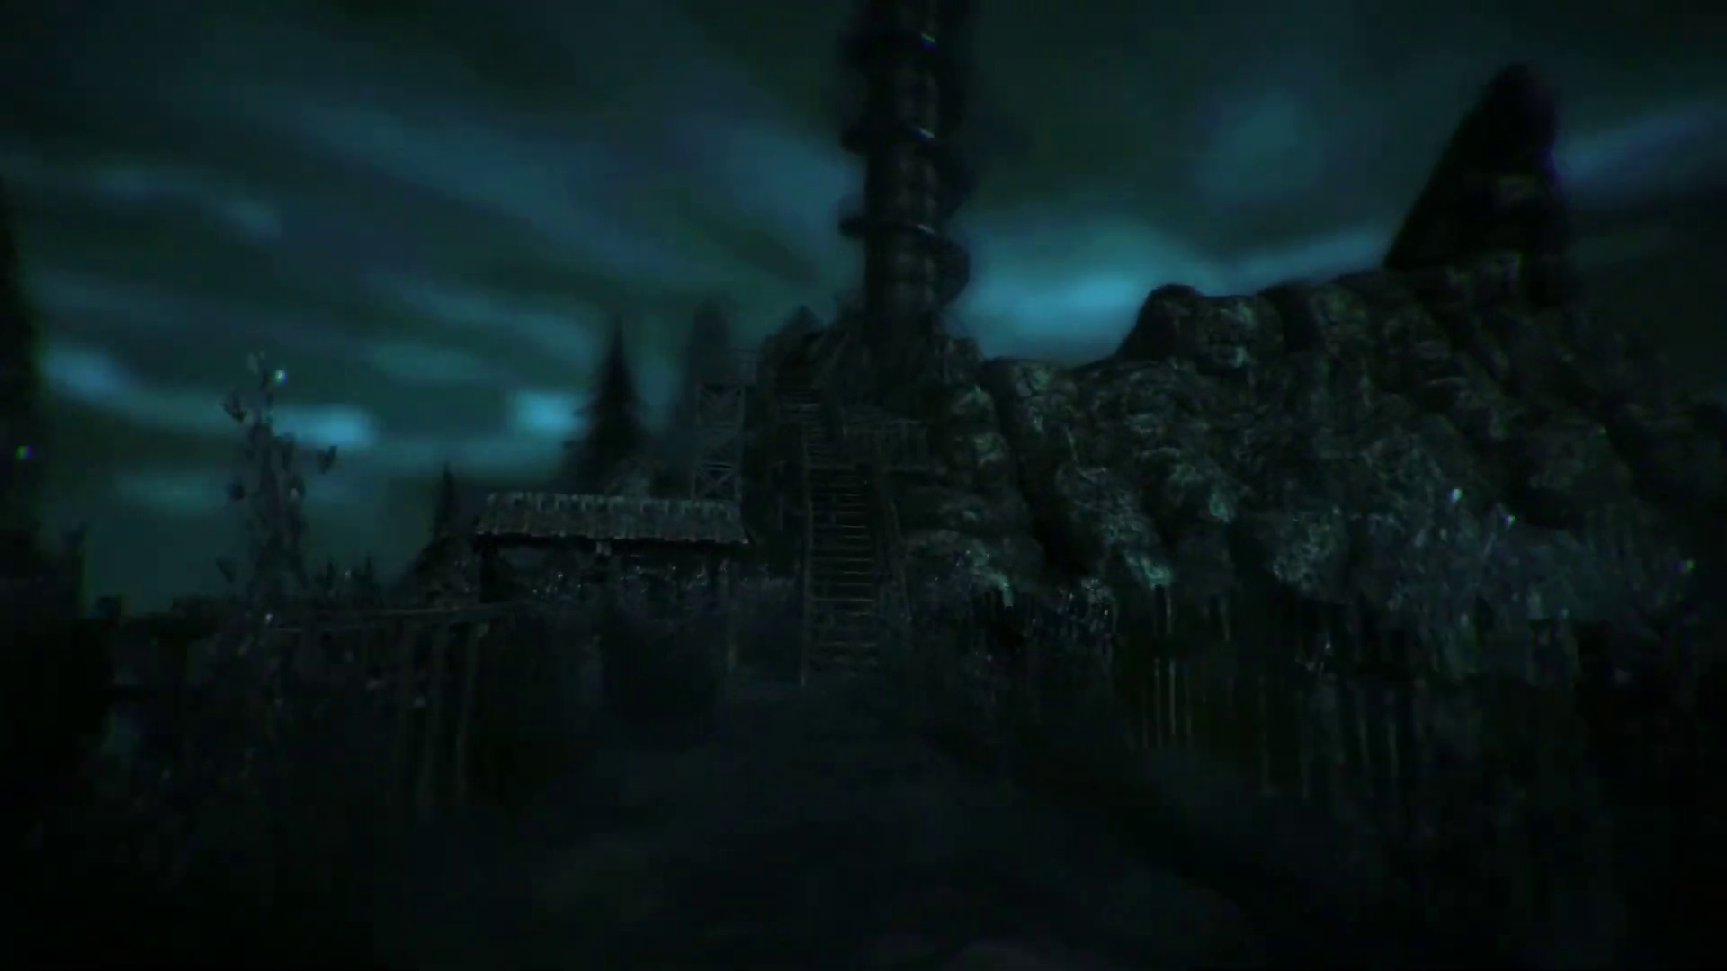
key("w")
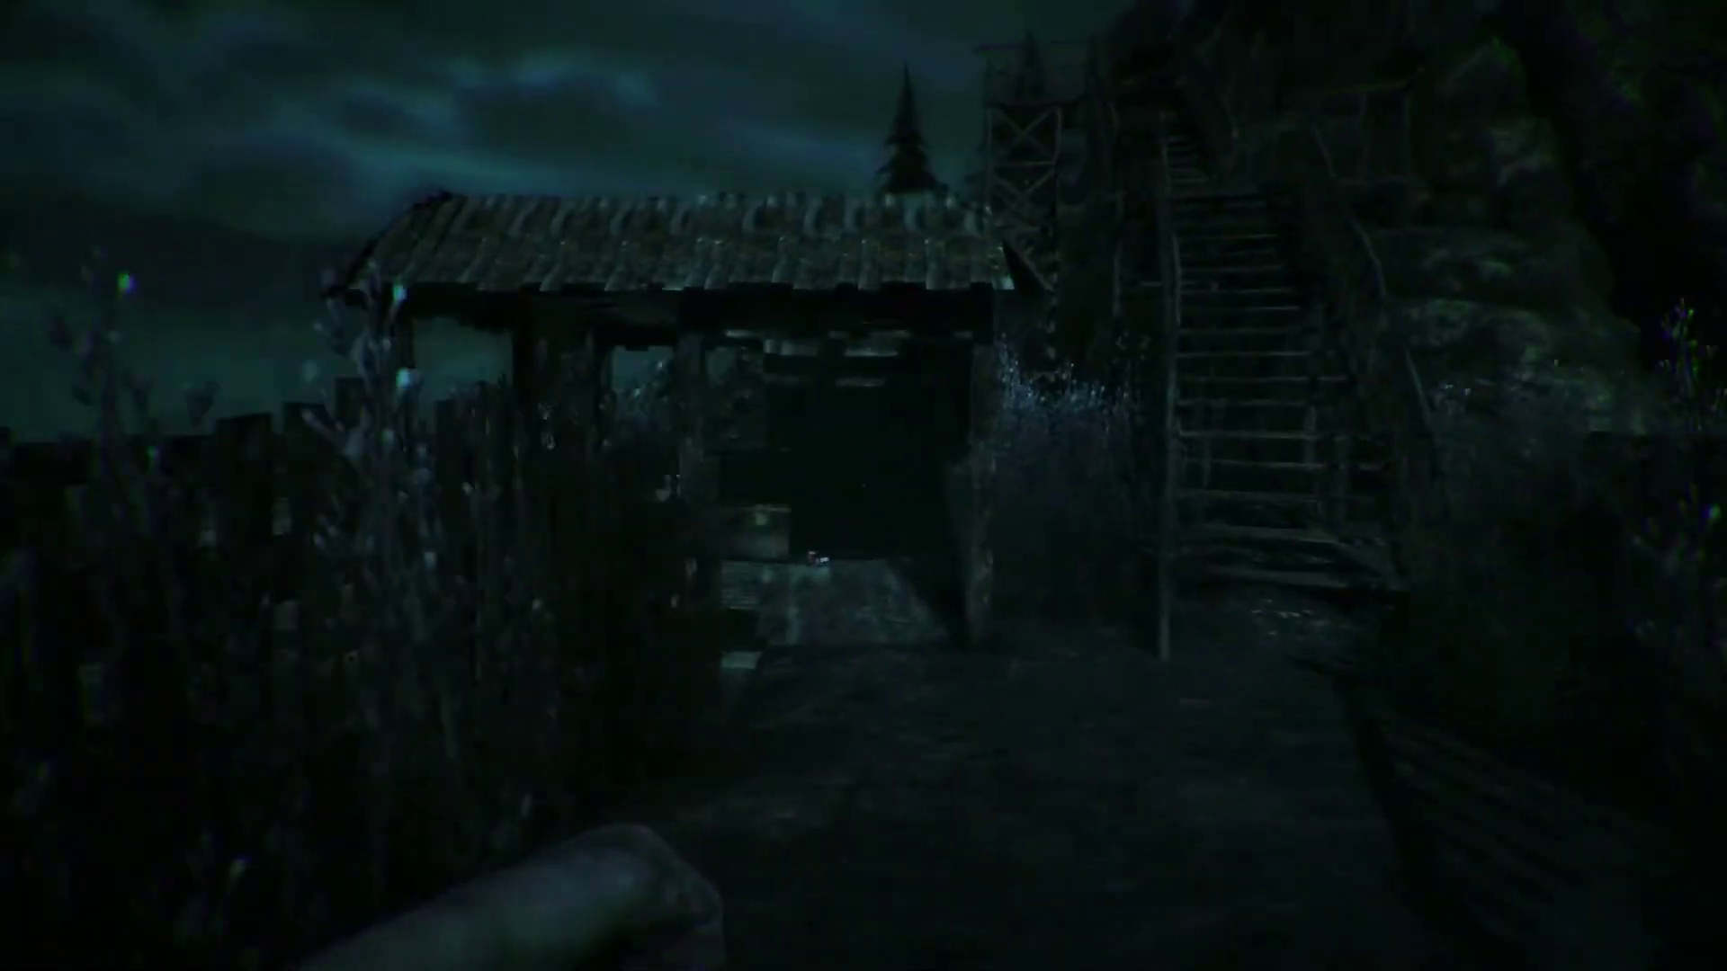
key("w")
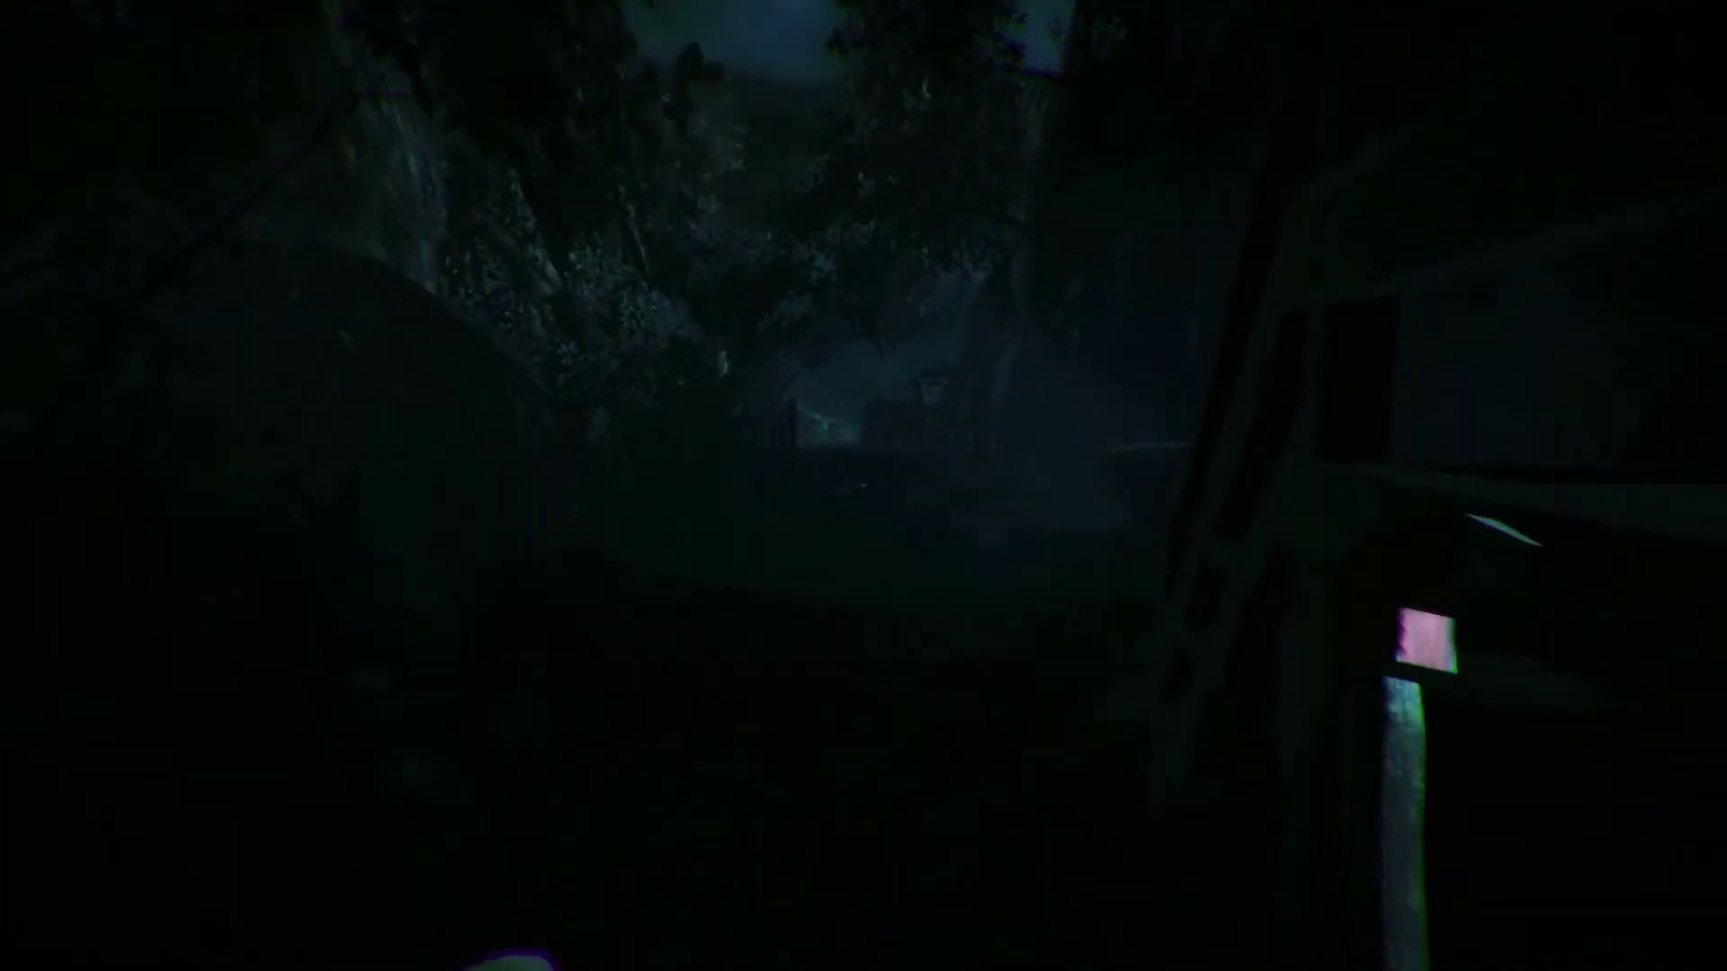
left_click(863, 486)
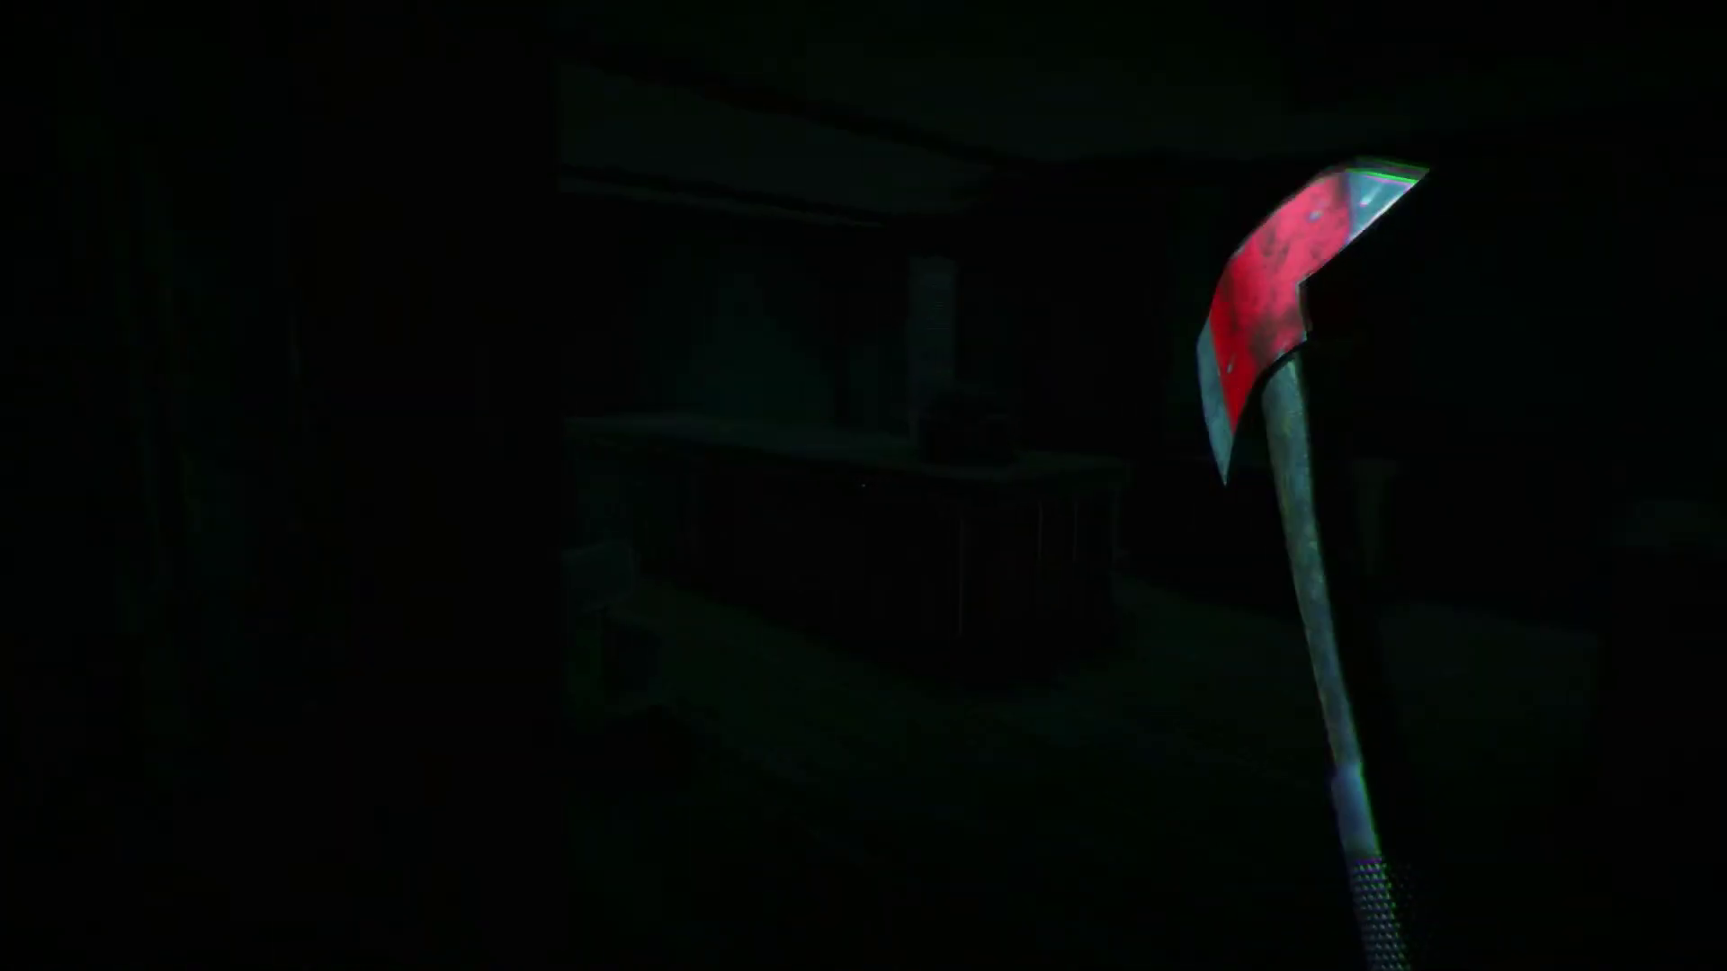
At the typewriter, create a new save entry titled 'PLEASE WORK'.
key("e")
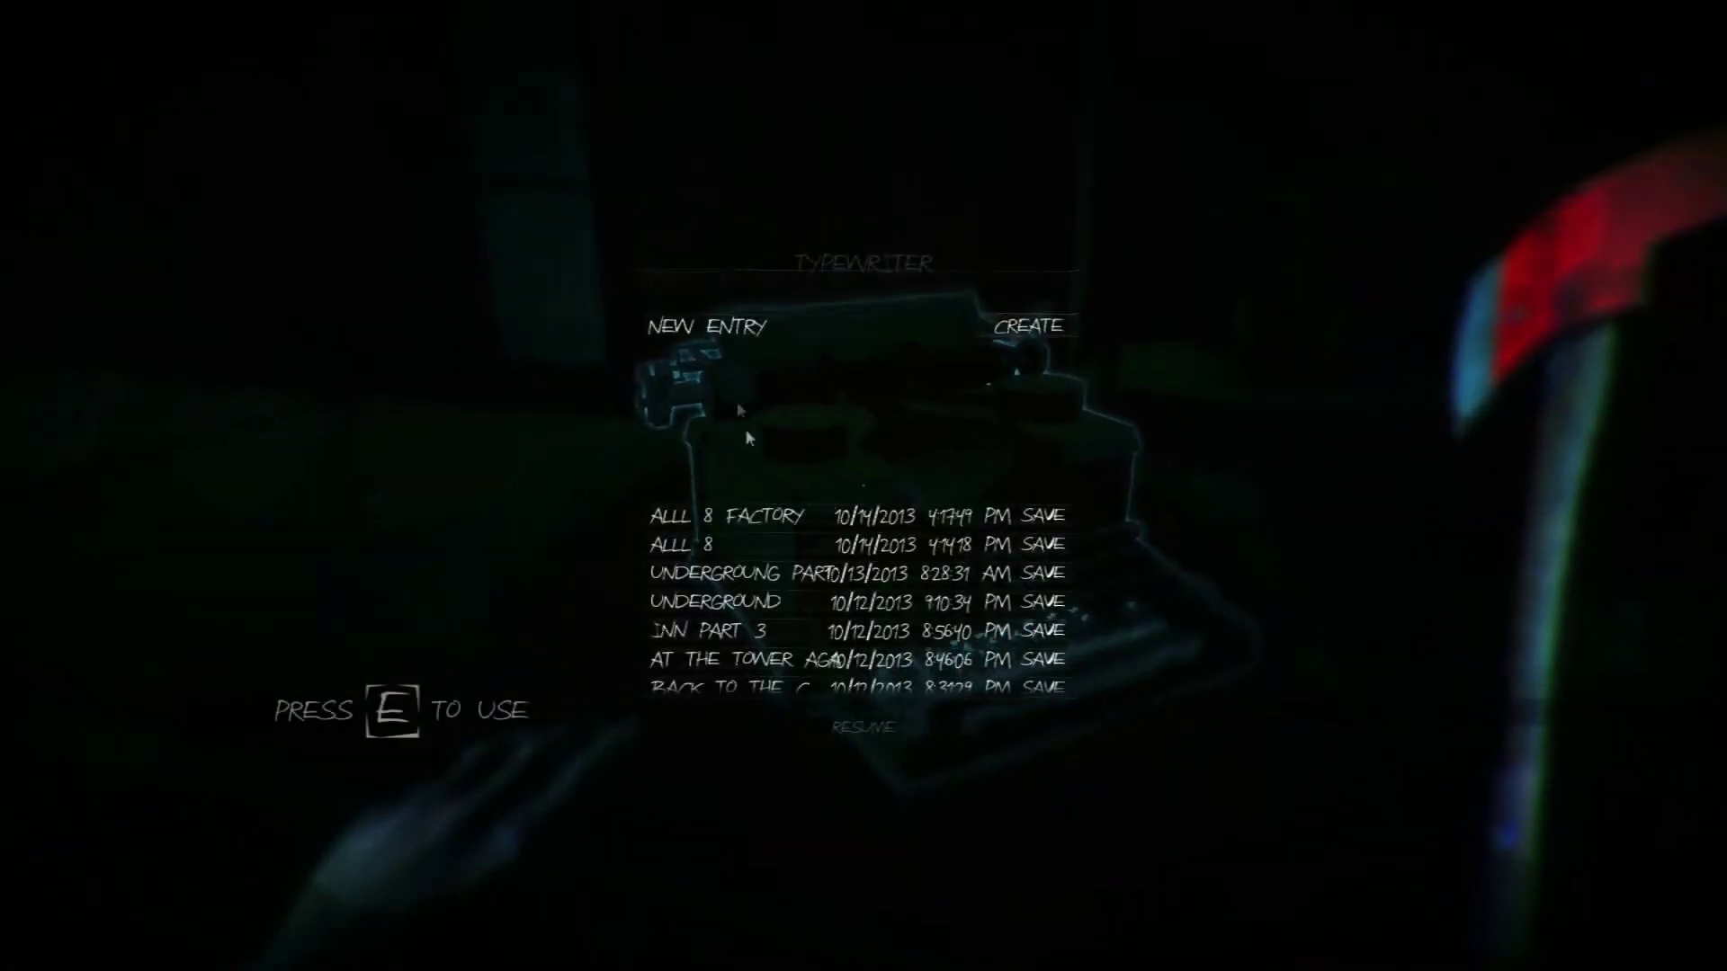
left_click(794, 328)
type("PLEASE WORK")
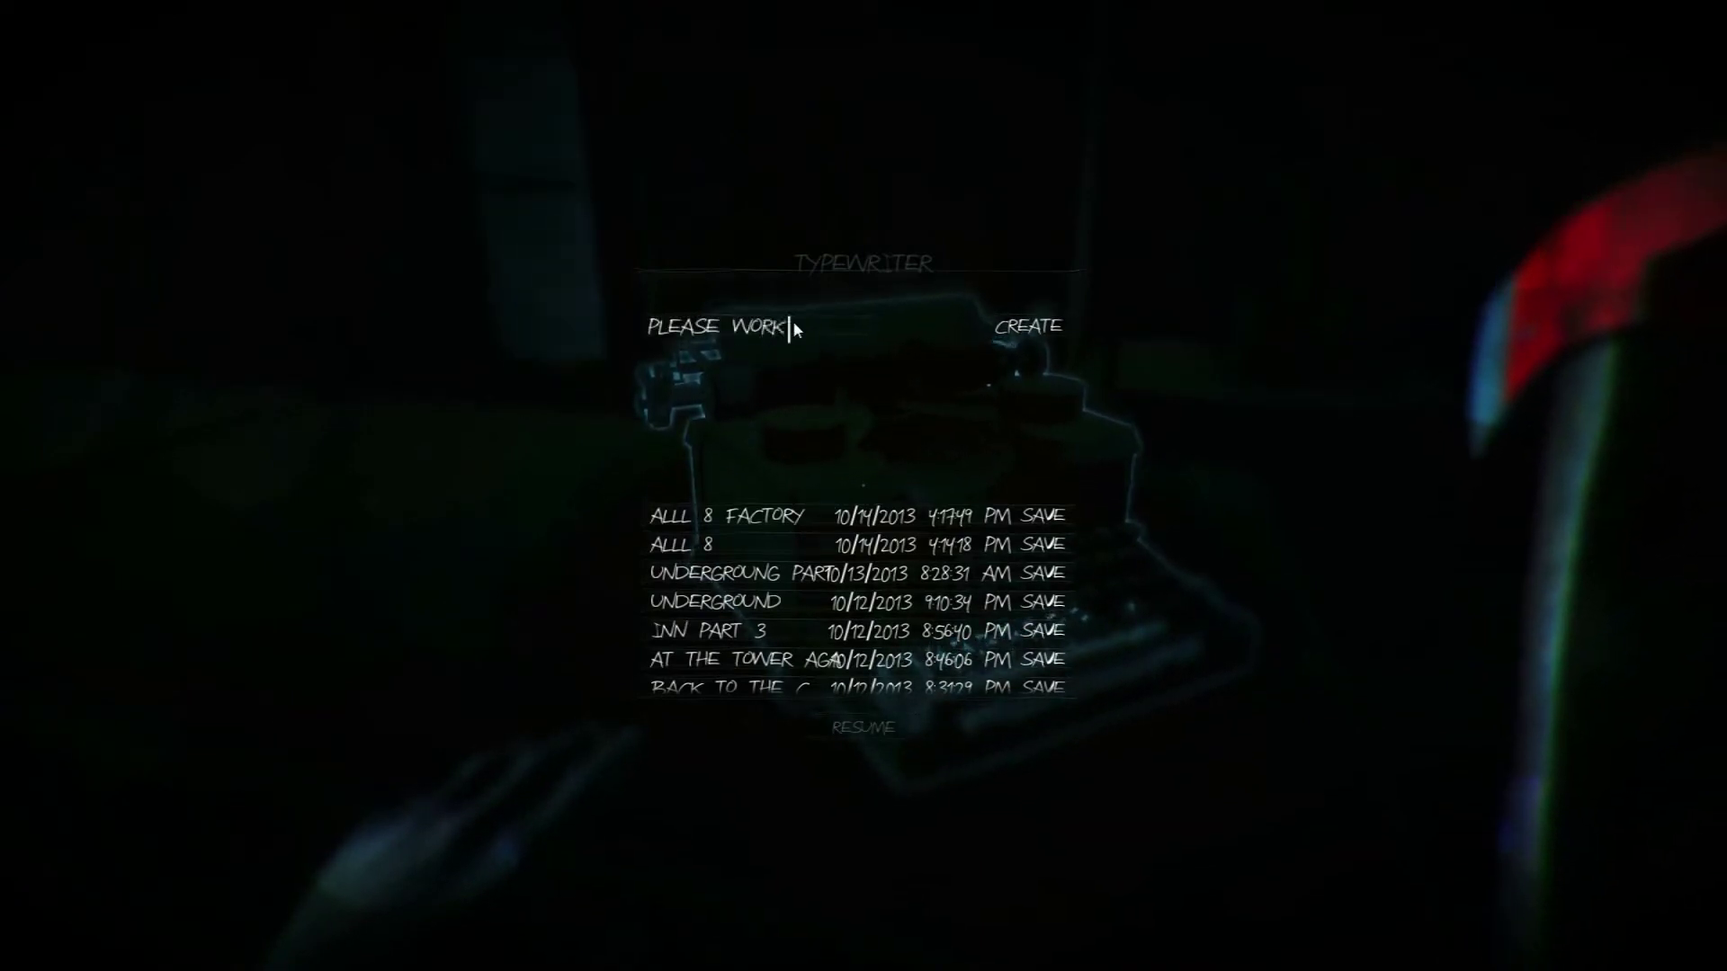
left_click(1045, 324)
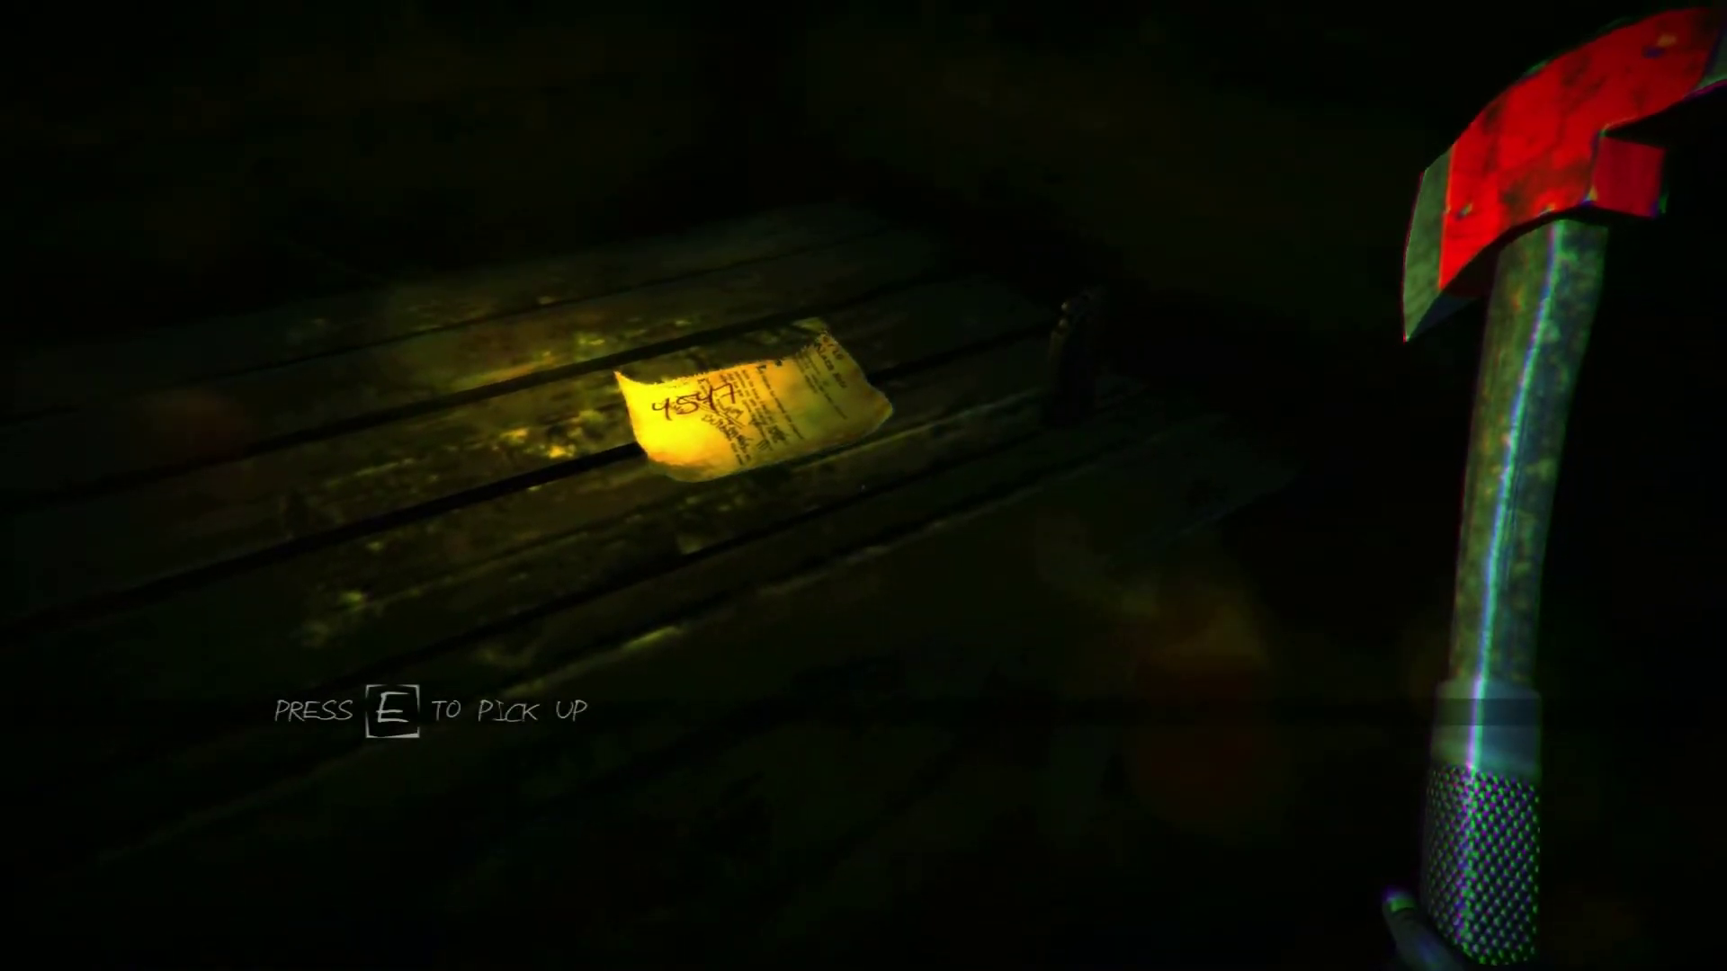
Bring up the Steam overlay on top of the game with Shift+Tab.
key("shift+Tab")
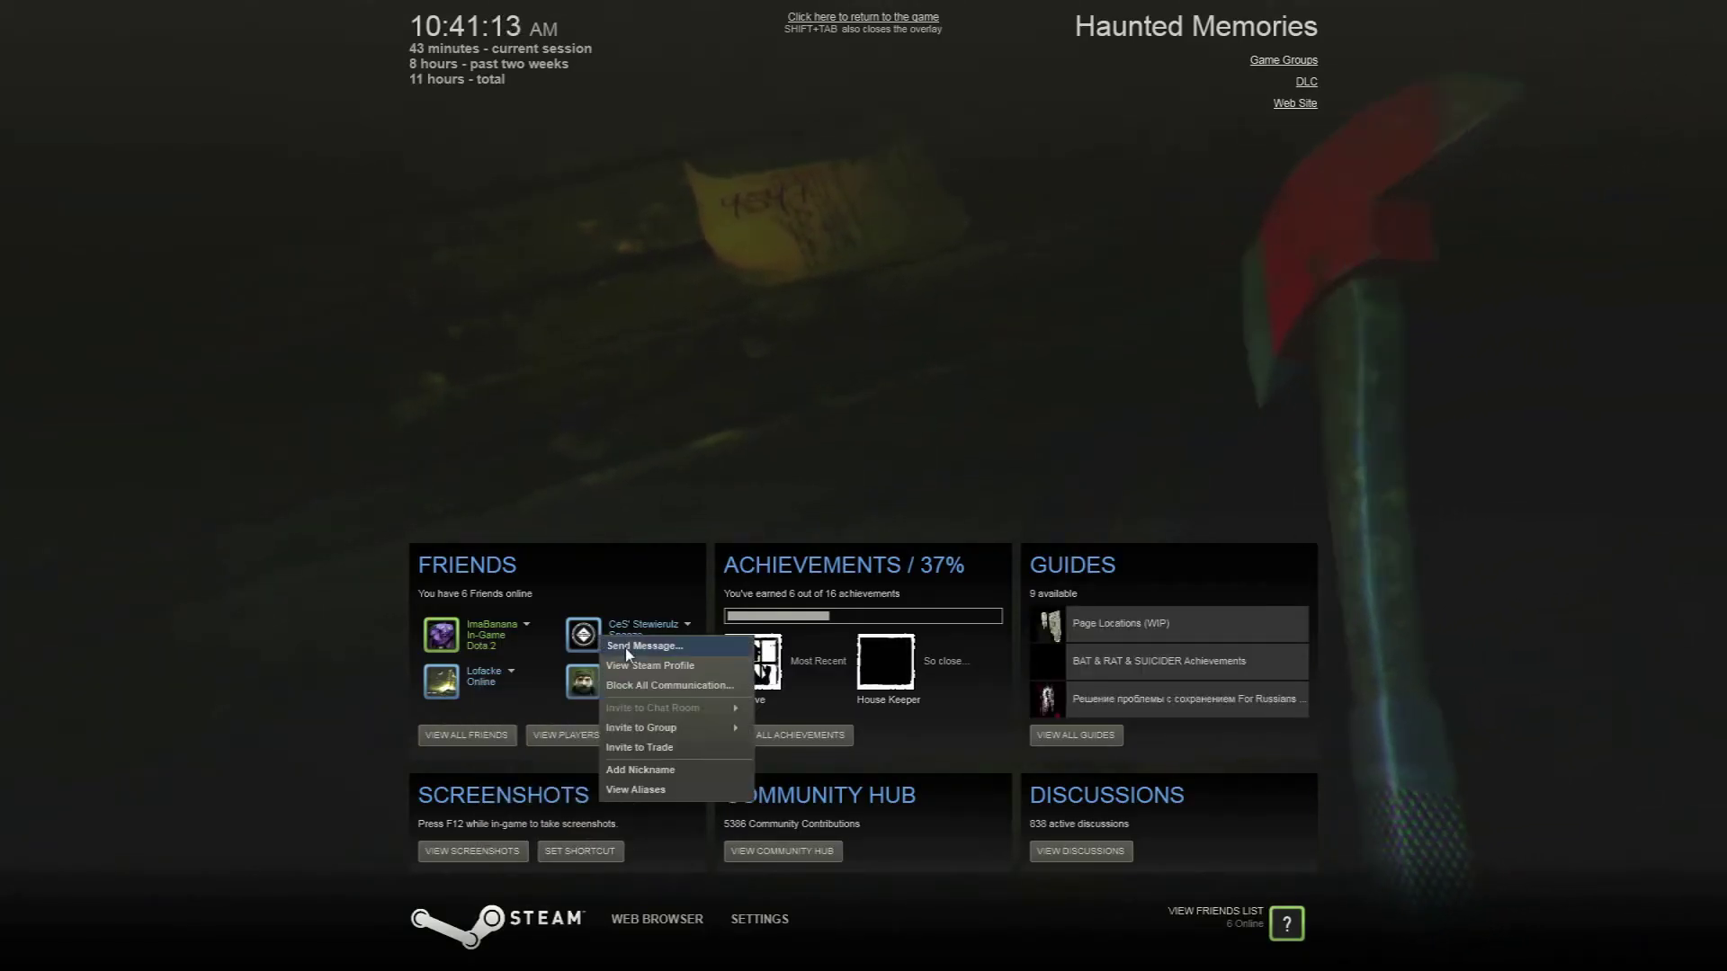
Choose Send Message for a friend in the Steam overlay.
left_click(637, 651)
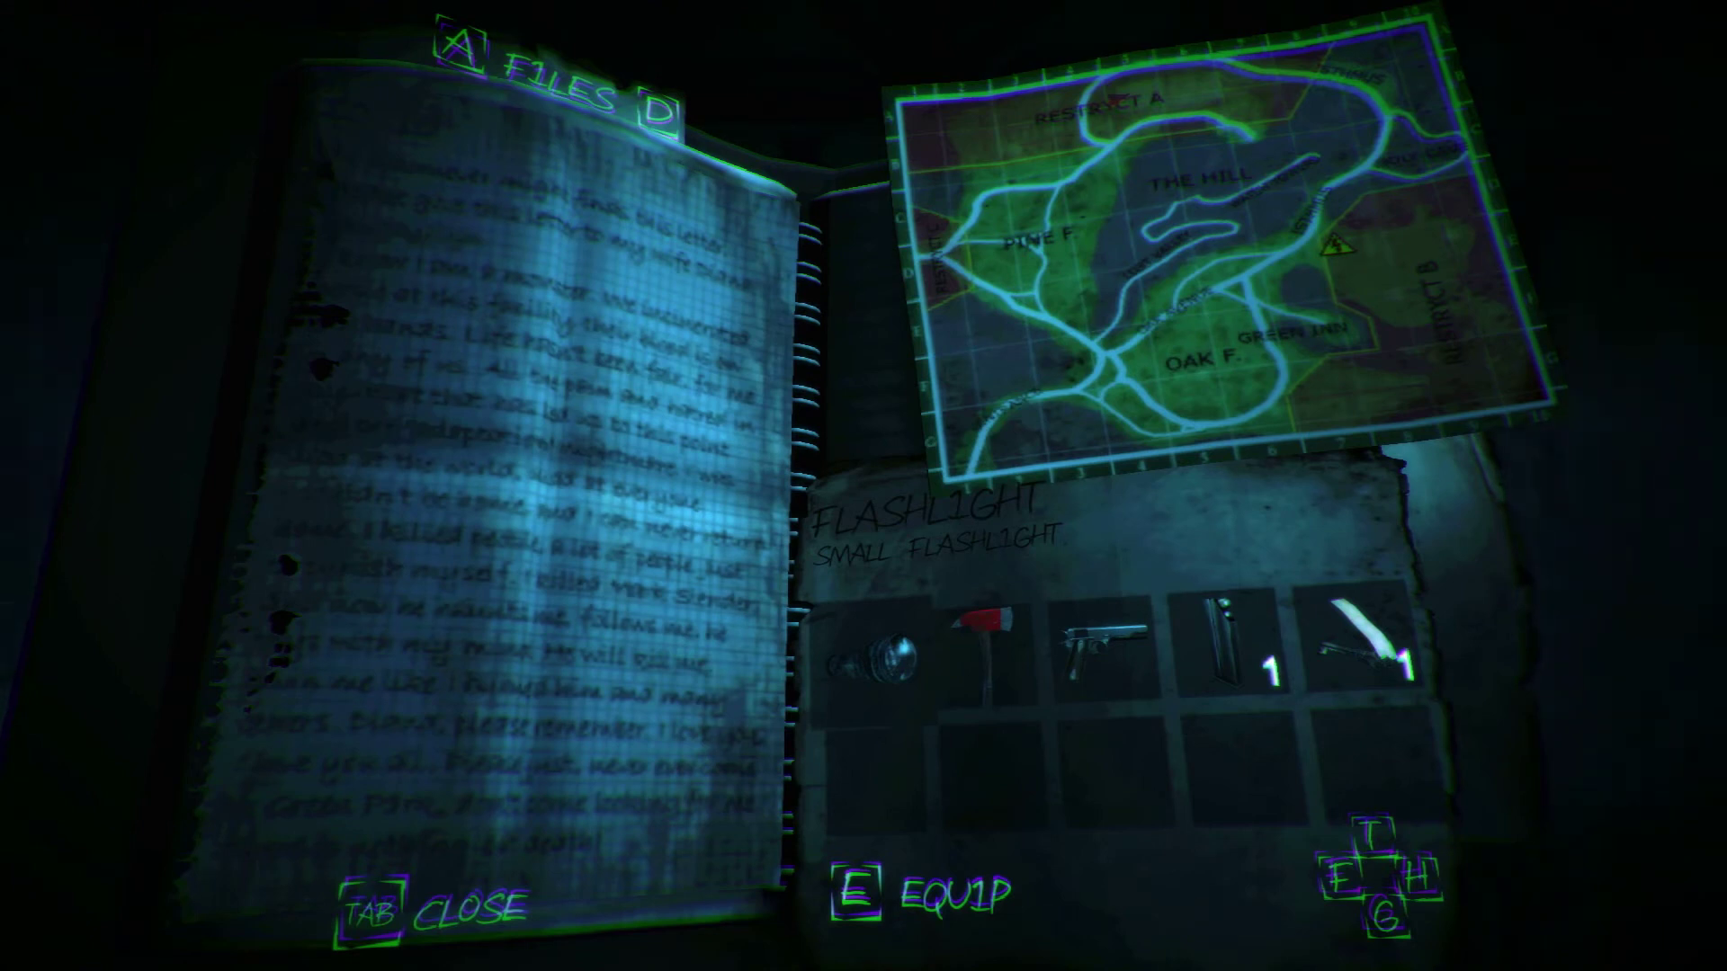
Flip back and forth through the journal files, ending on the handwritten letter.
key("d")
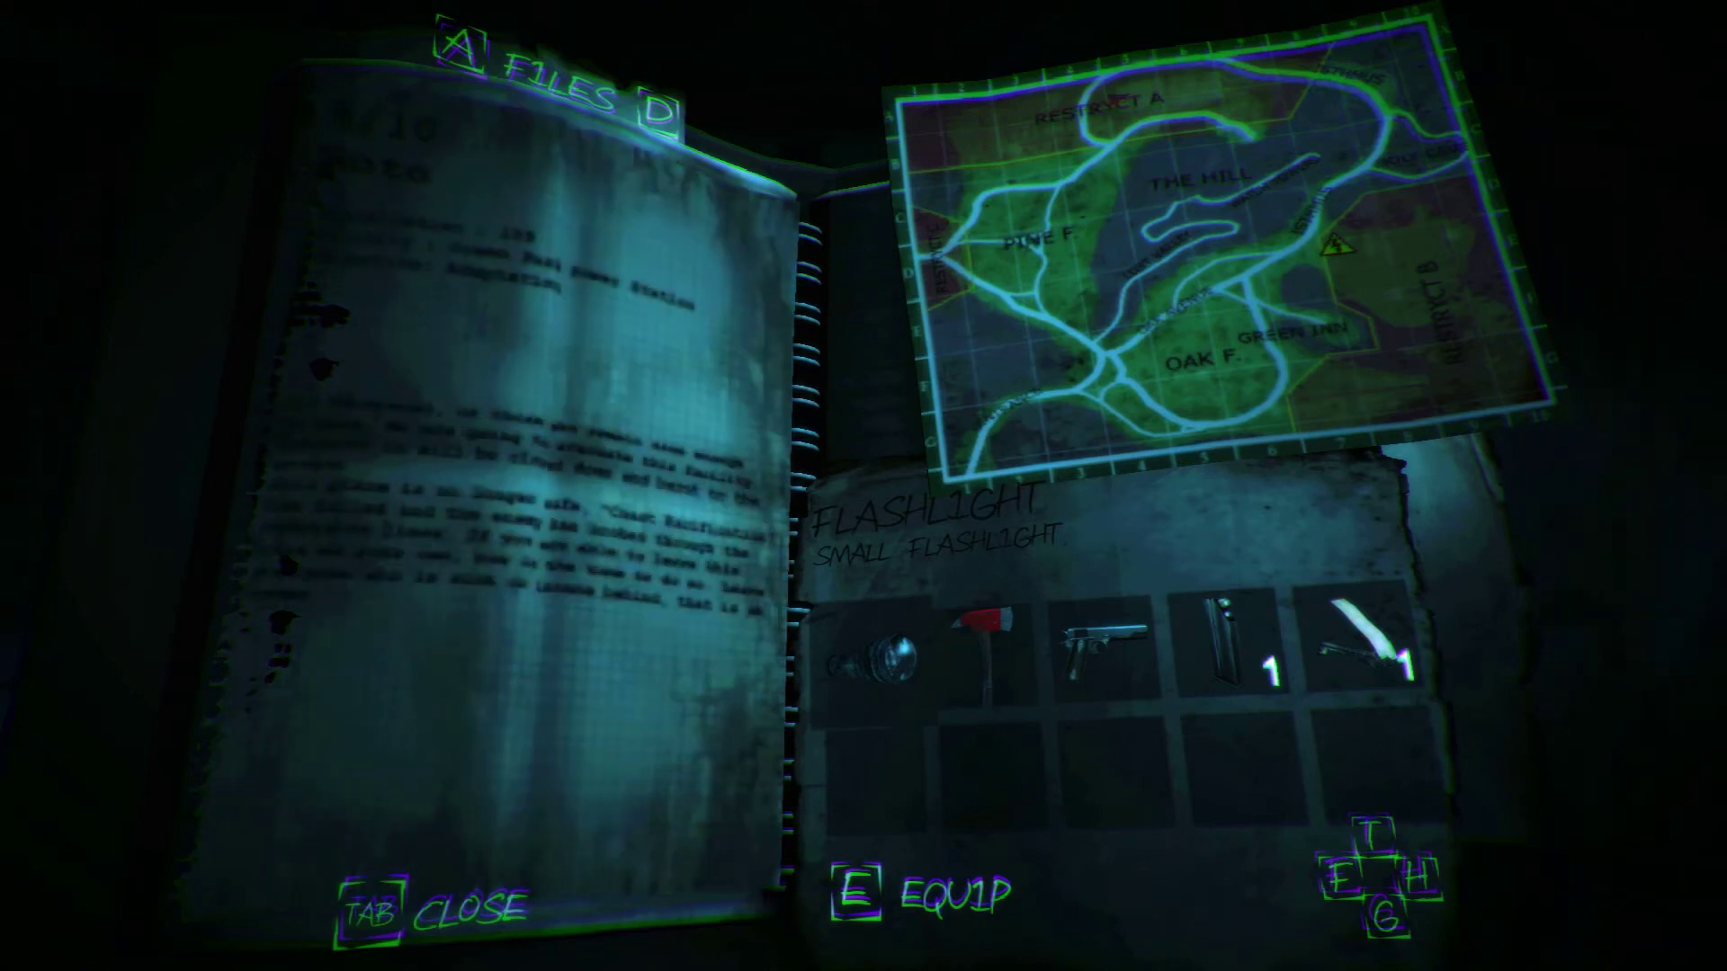
key("a")
key("a")
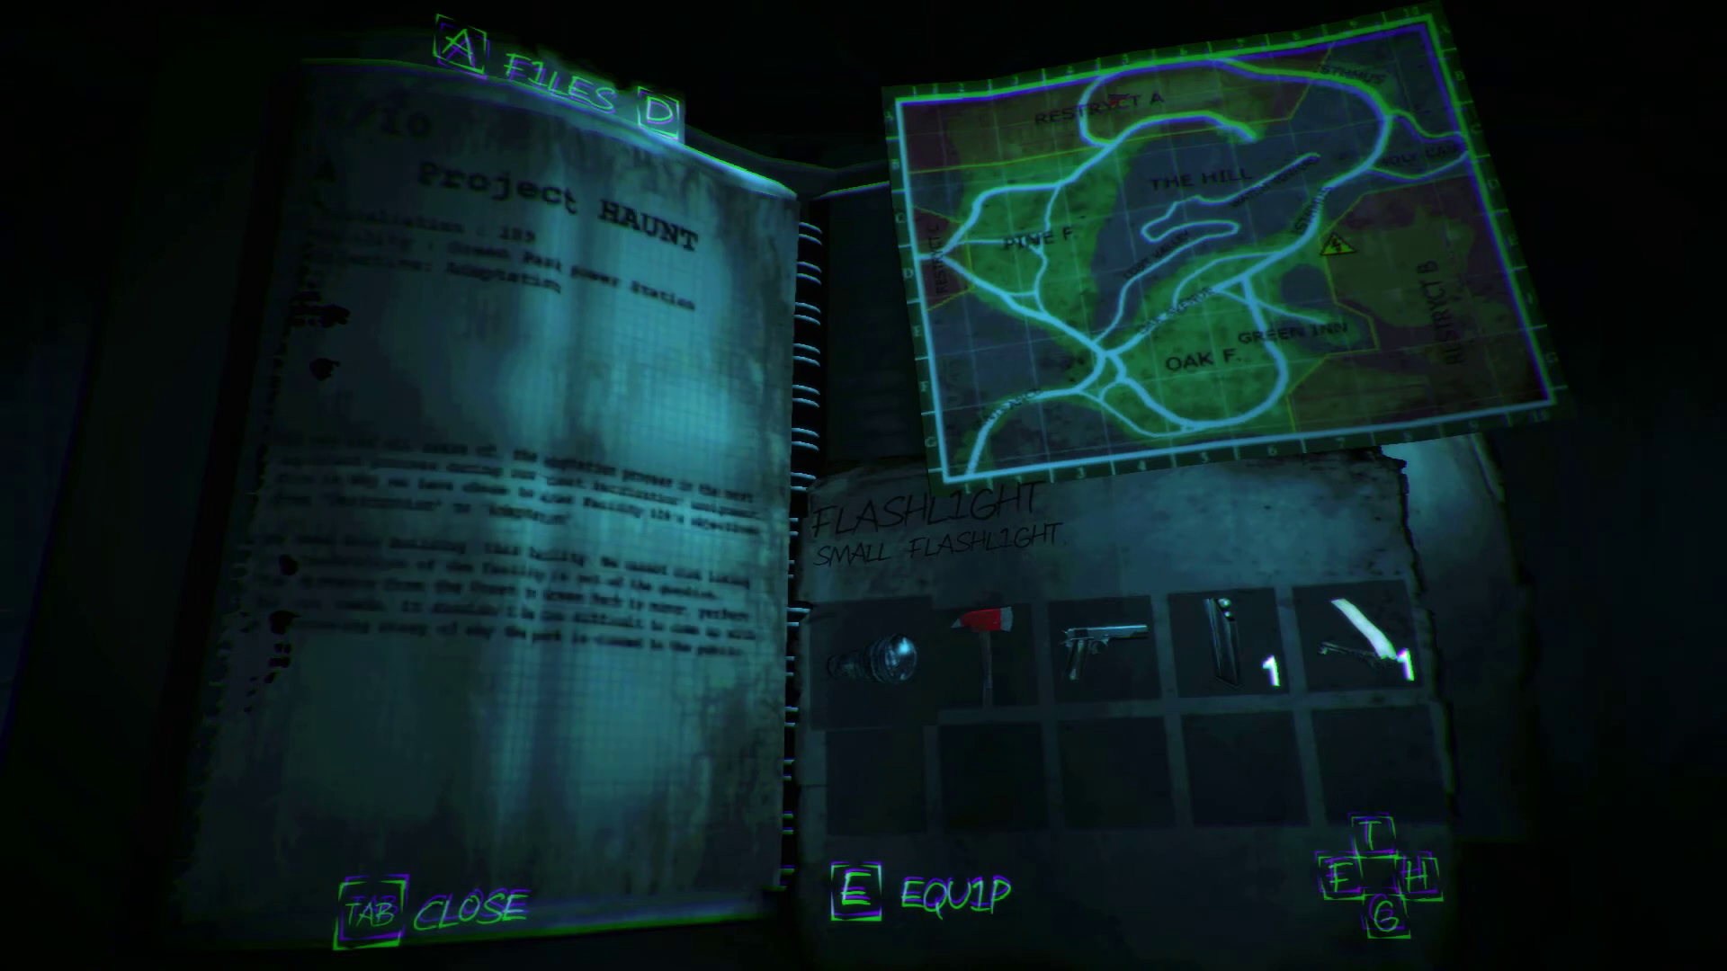
key("d")
key("d")
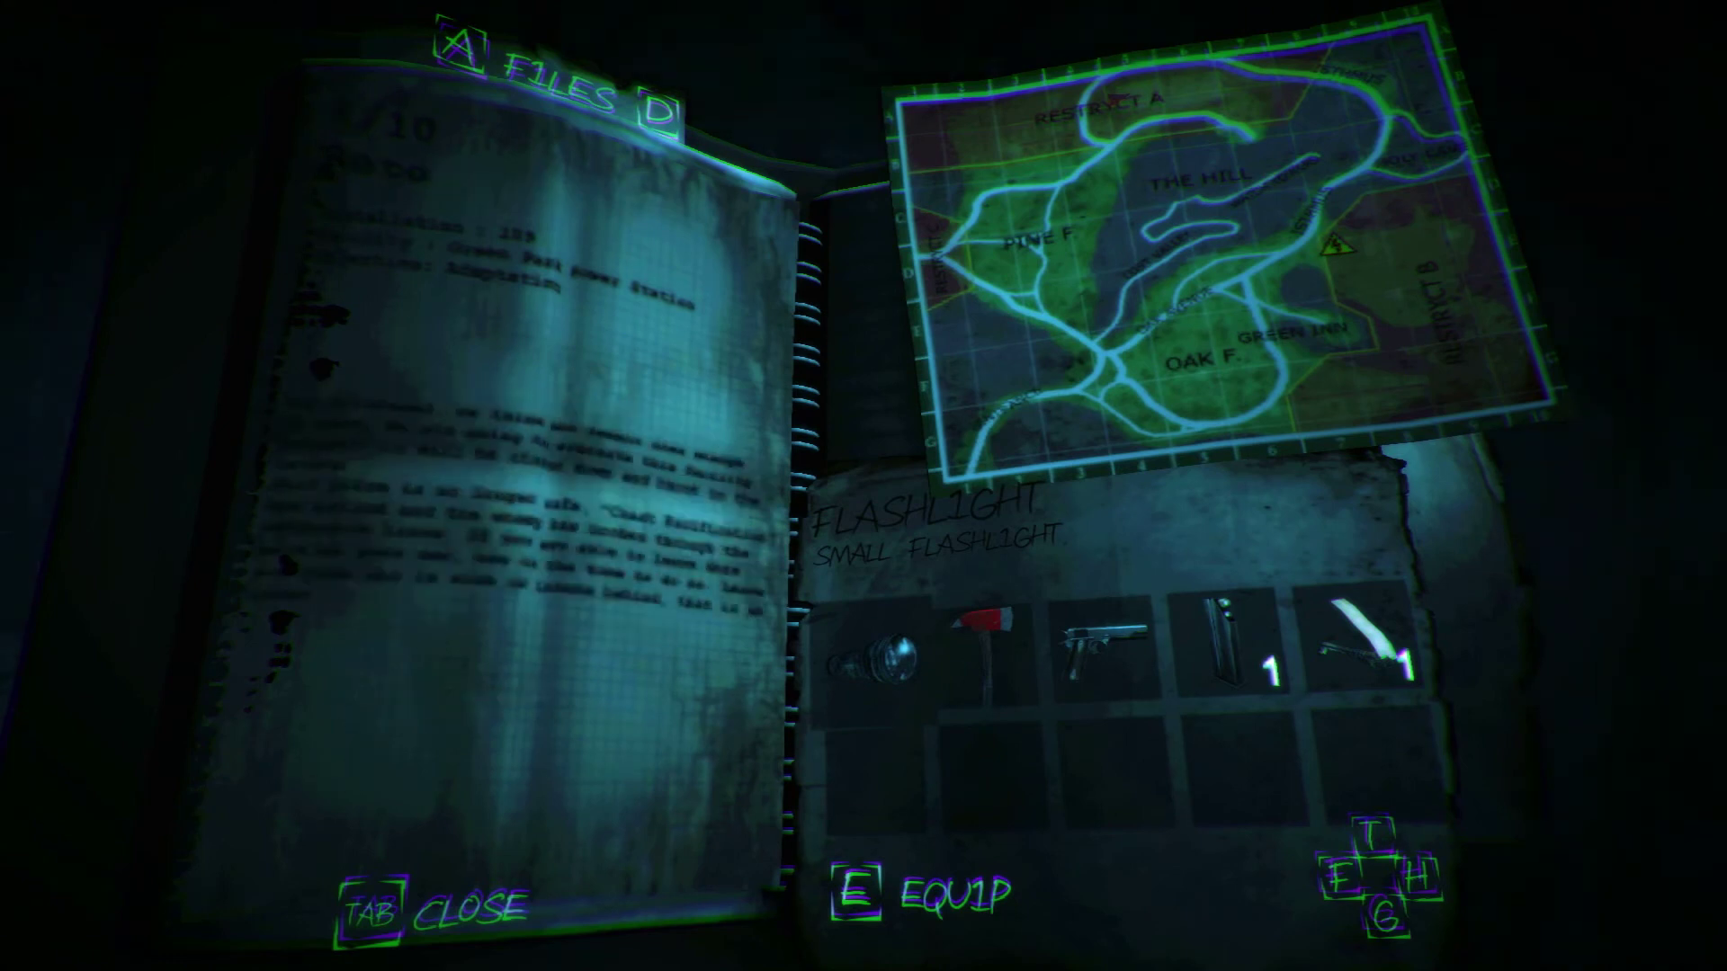
key("a")
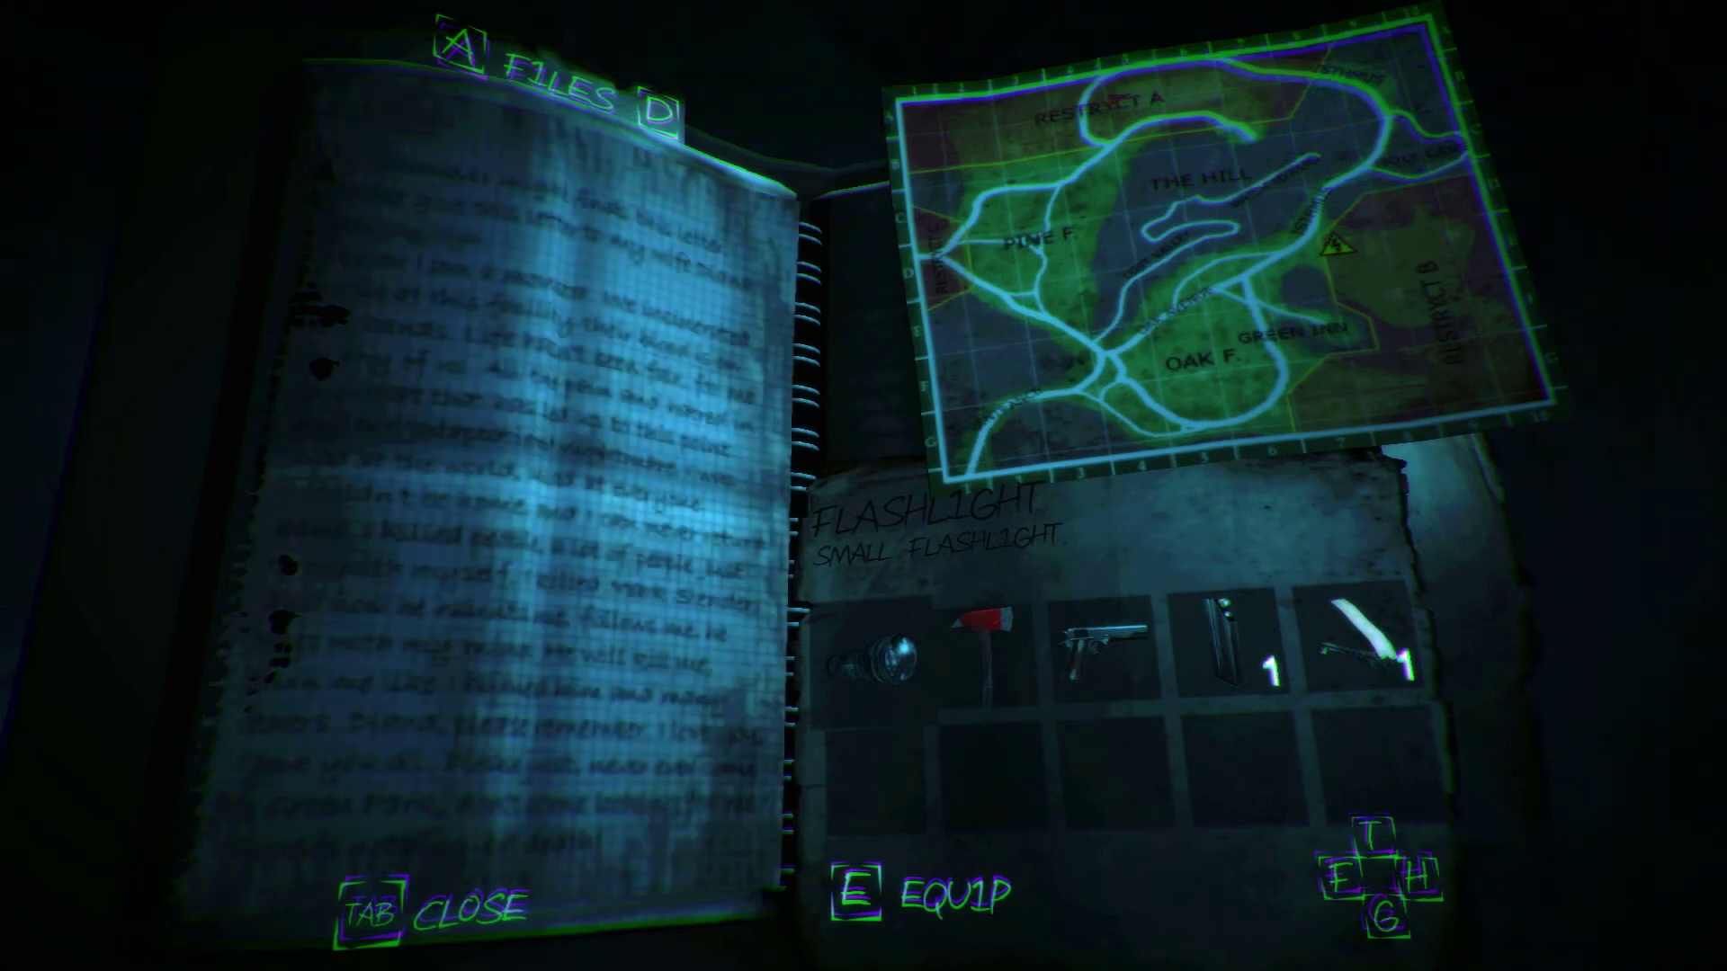